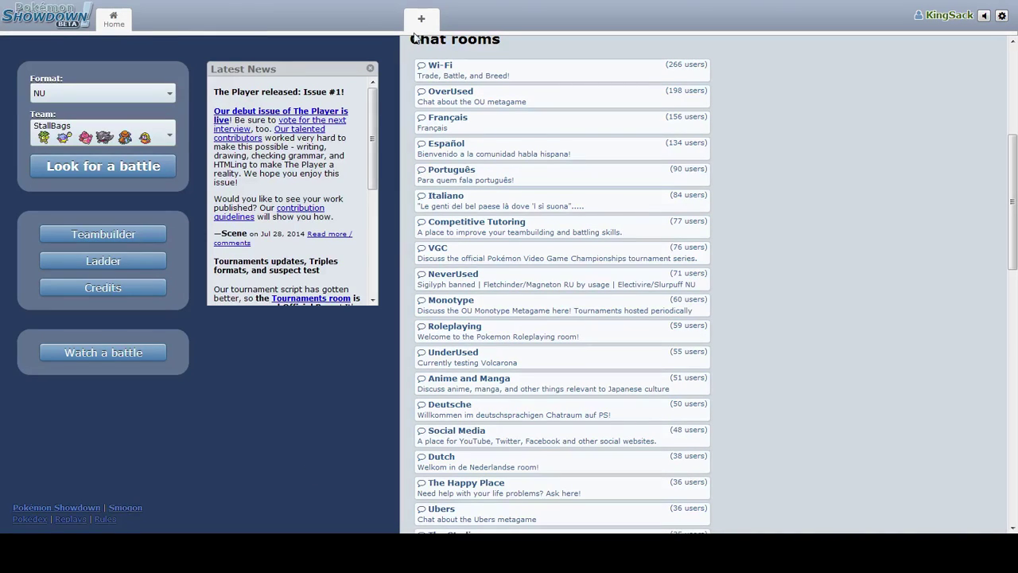
# - Dismiss the Latest News panel on the Showdown home screen
pyautogui.click(371, 70)
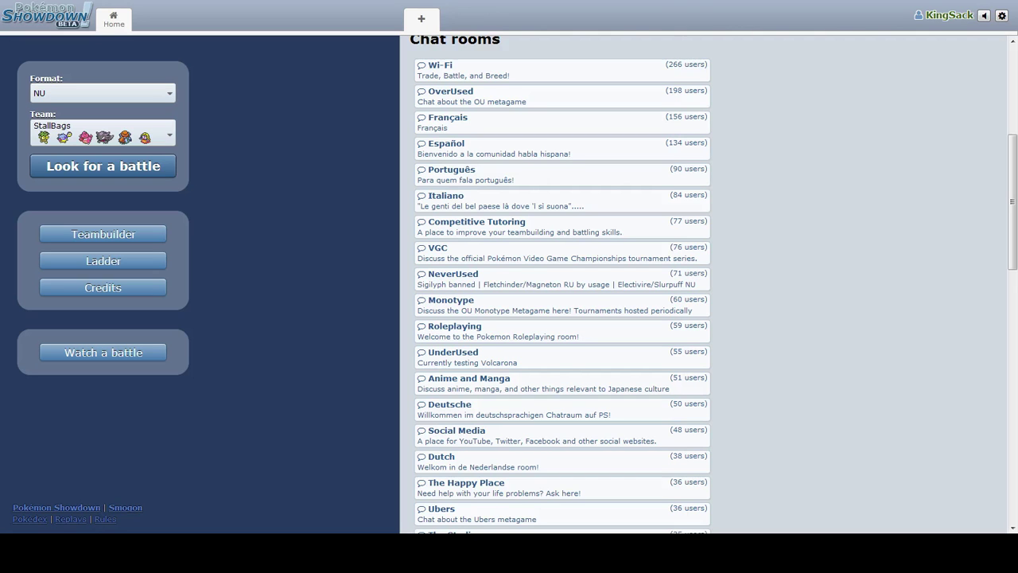
# - Search for a rated NU battle with StallBags and lead with Probopass
pyautogui.click(135, 166)
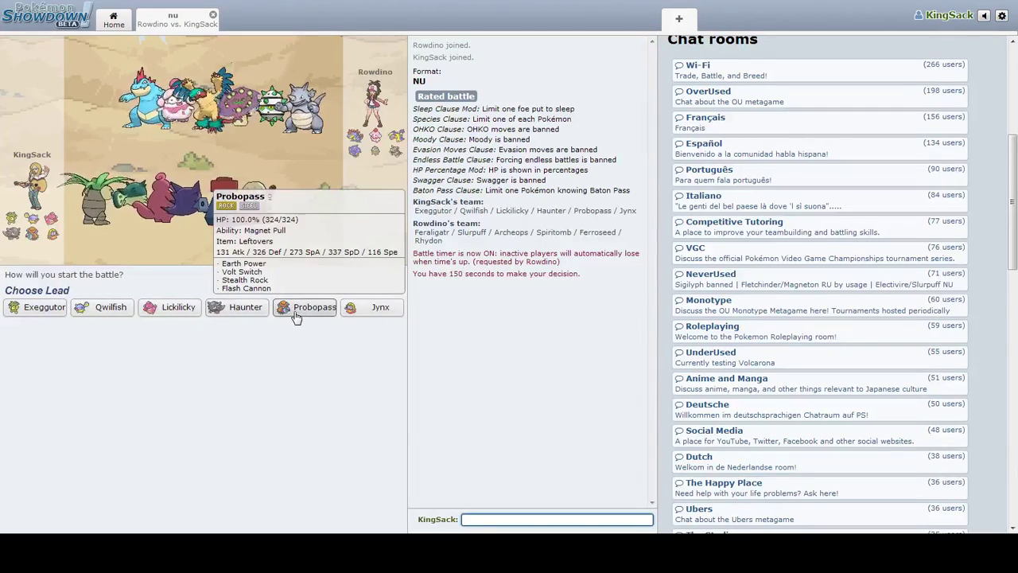
pyautogui.moveTo(307, 307)
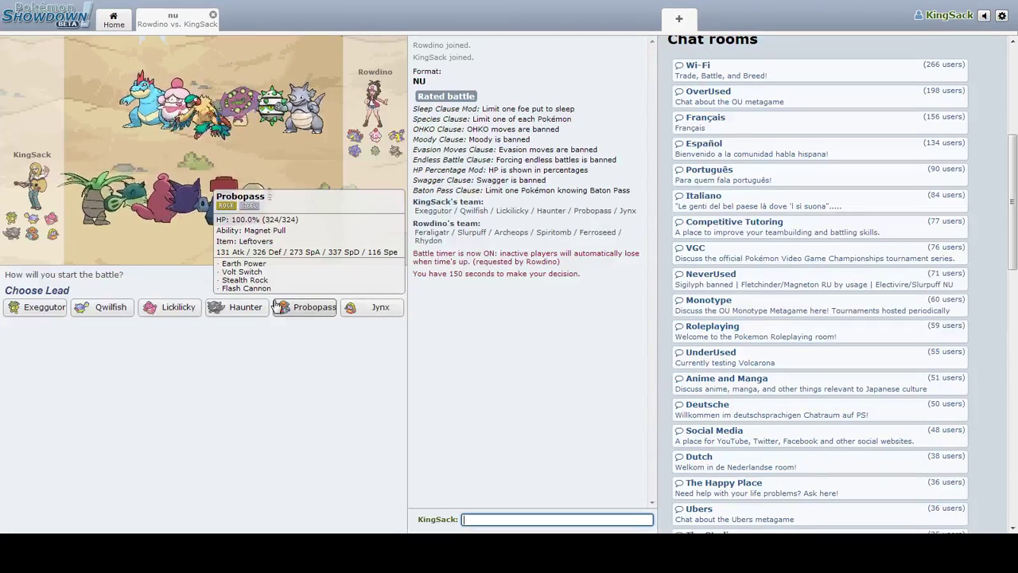
pyautogui.click(305, 307)
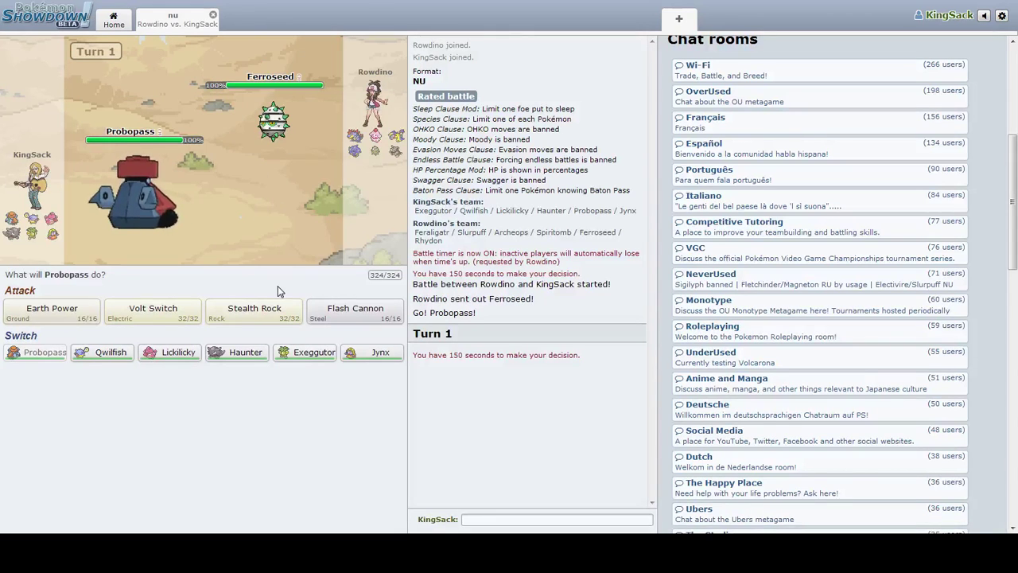
pyautogui.moveTo(254, 311)
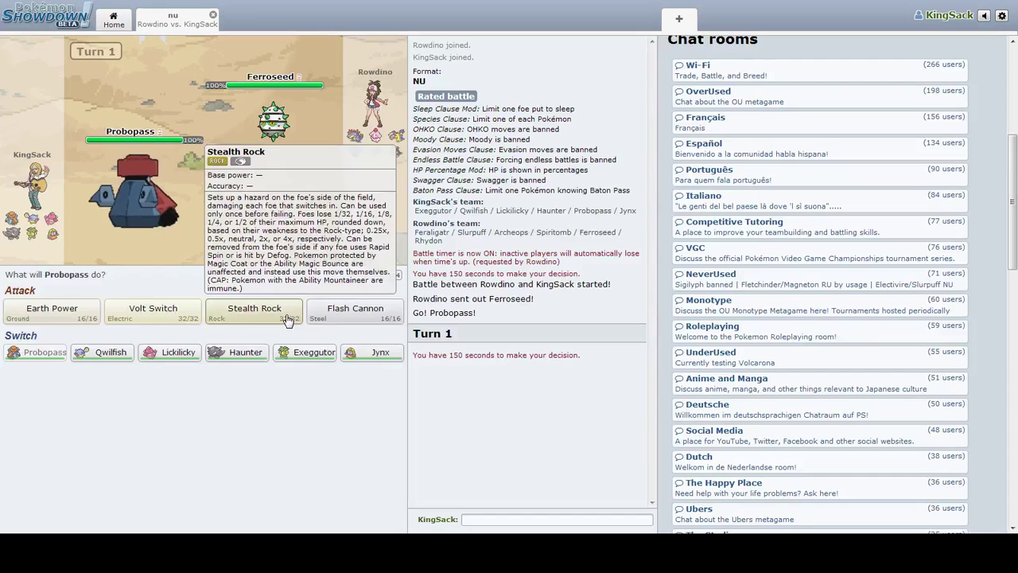
# - Set Stealth Rock, then Volt Switch Probopass out into Exeggutor
pyautogui.click(254, 310)
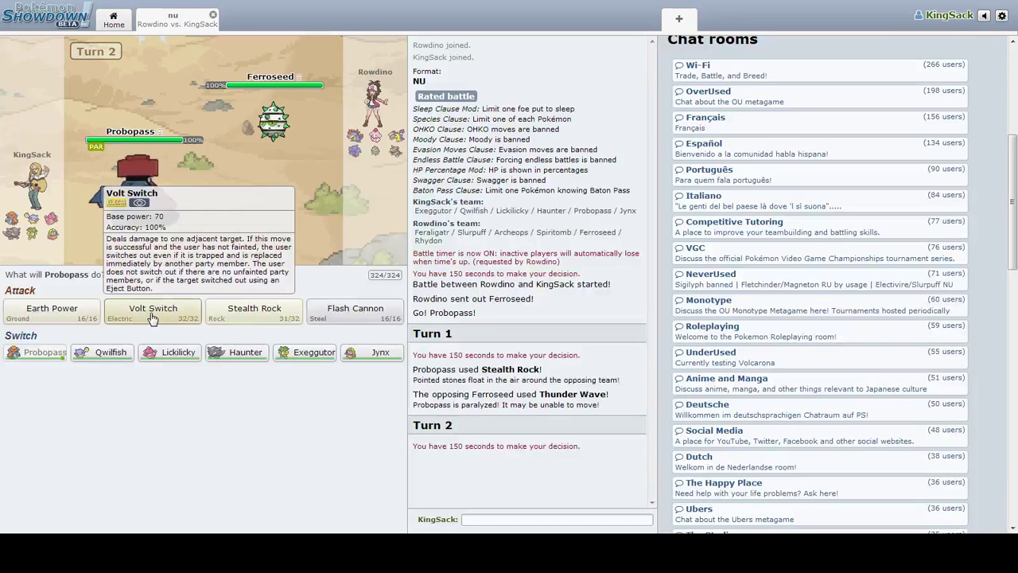
pyautogui.click(154, 314)
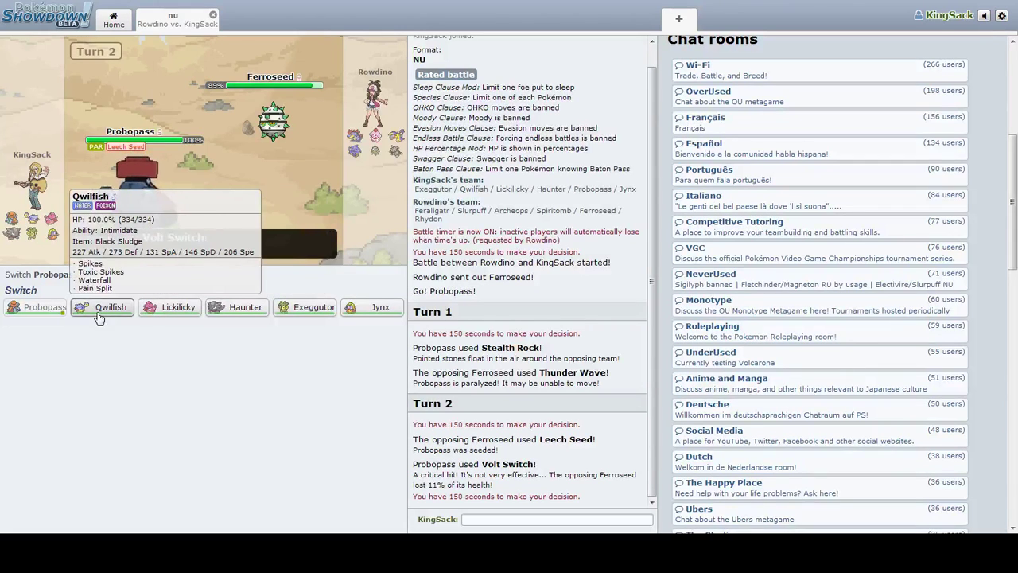
pyautogui.click(236, 310)
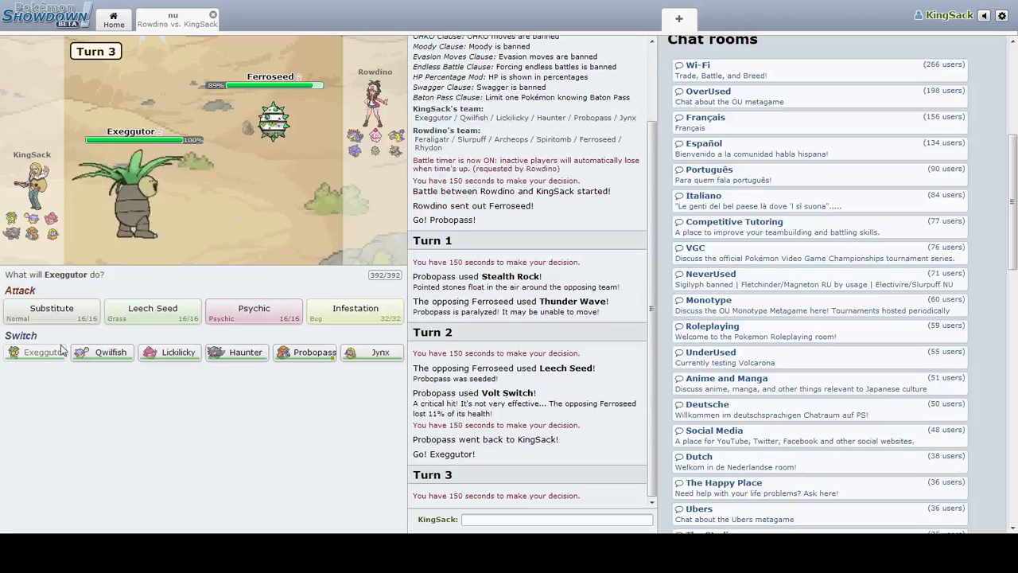
# - Have Exeggutor use Substitute, Infestation, then Psychic three times against Ferroseed
pyautogui.click(51, 312)
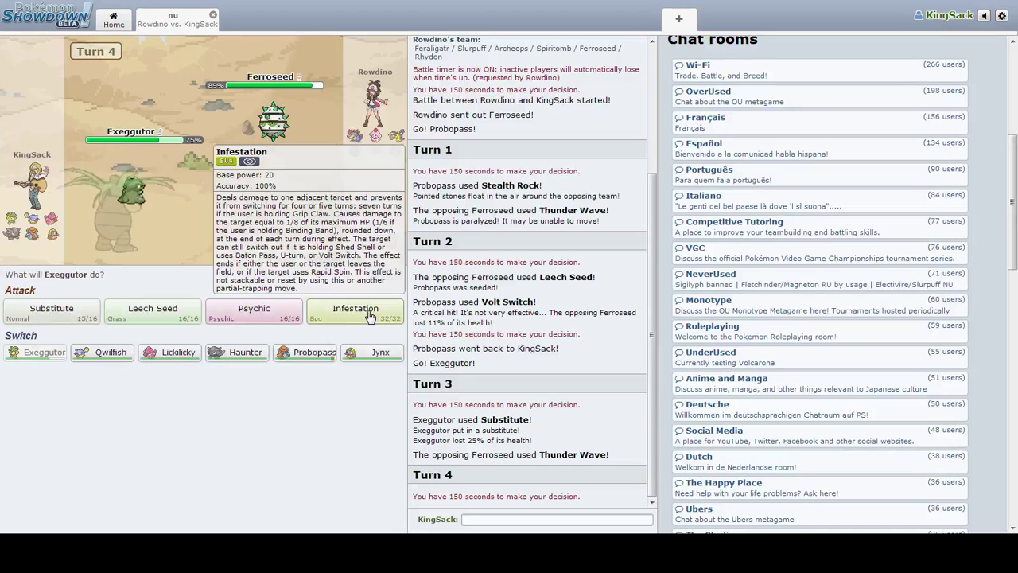
pyautogui.click(370, 316)
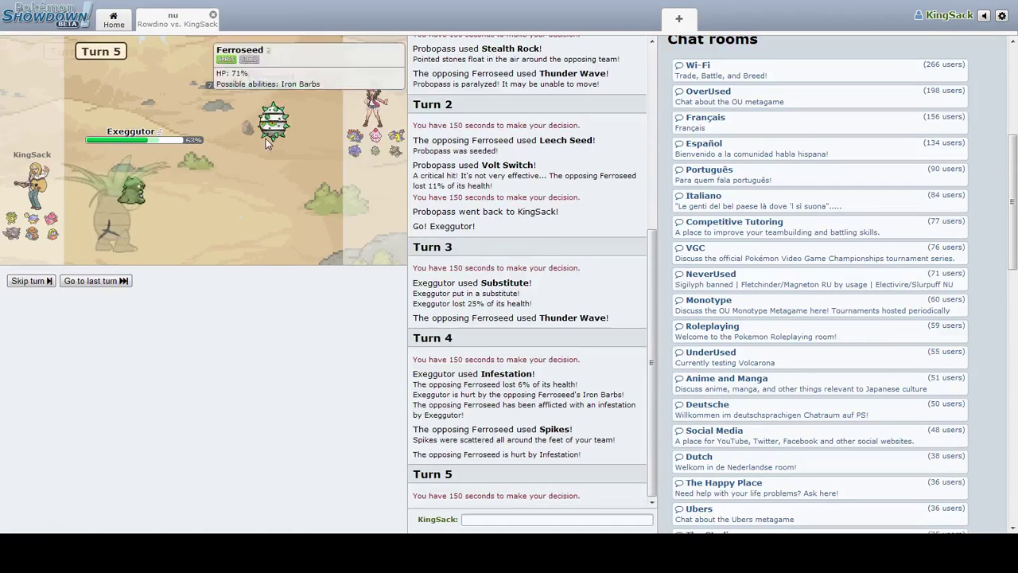
pyautogui.click(250, 308)
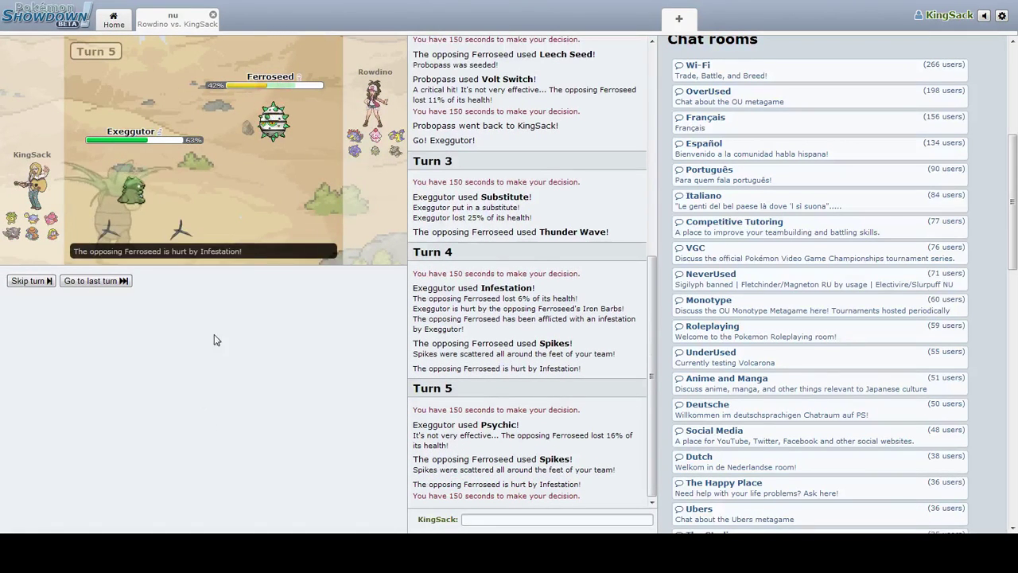
pyautogui.click(238, 309)
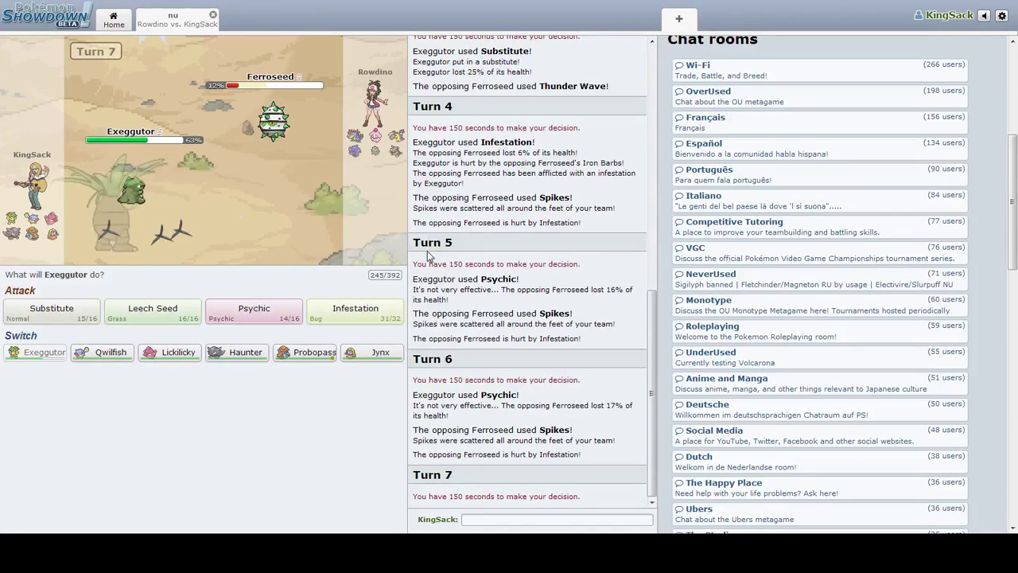
pyautogui.click(254, 312)
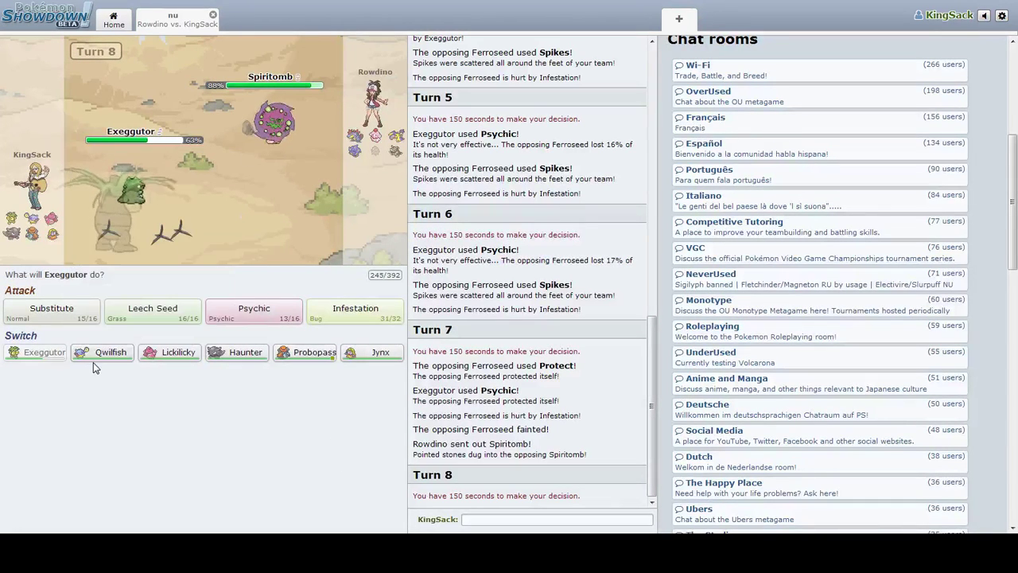
pyautogui.moveTo(103, 353)
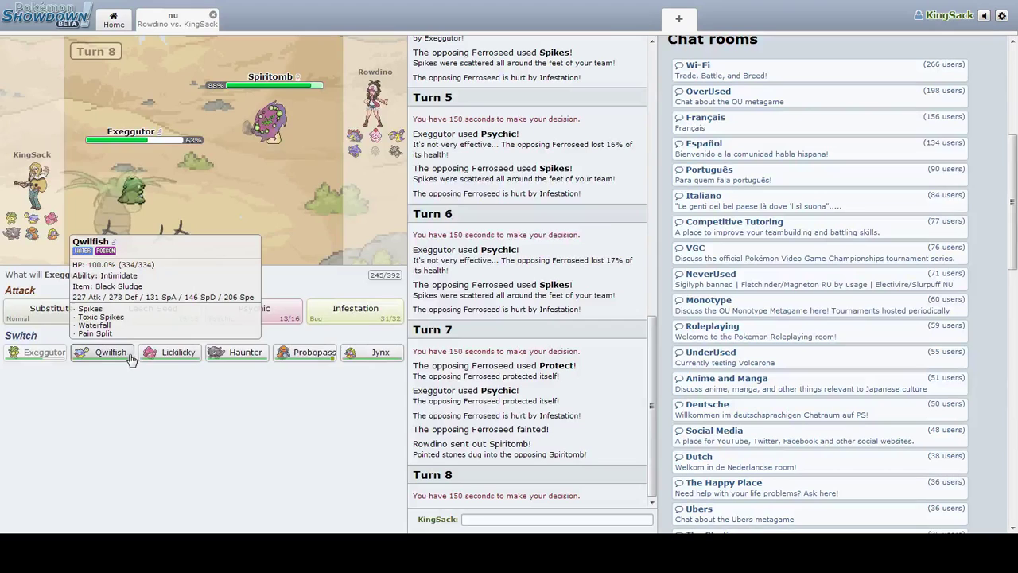
# - Switch in Qwilfish for Toxic Spikes, then send Lickilicky after Qwilfish faints
pyautogui.click(102, 352)
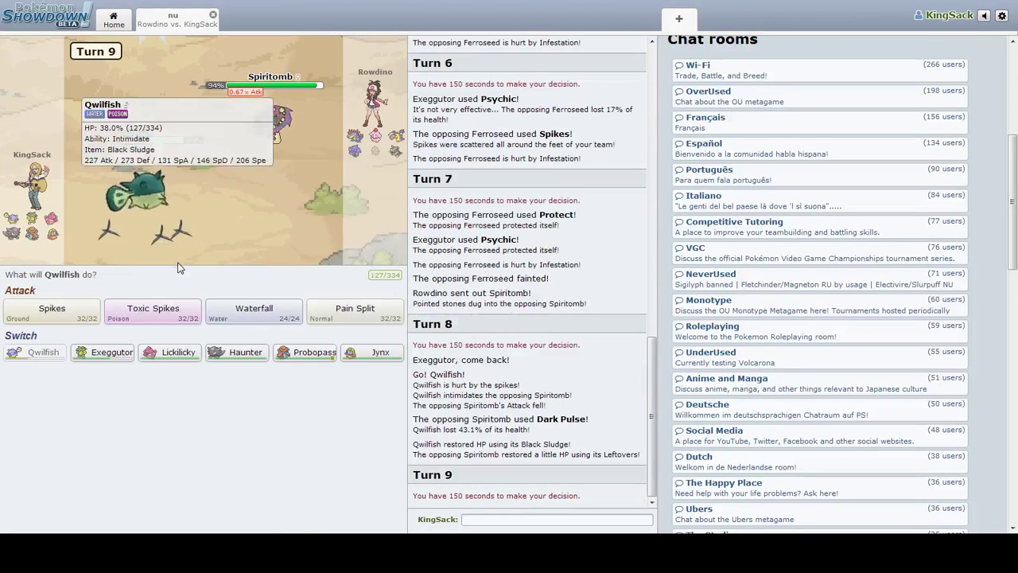
pyautogui.click(181, 315)
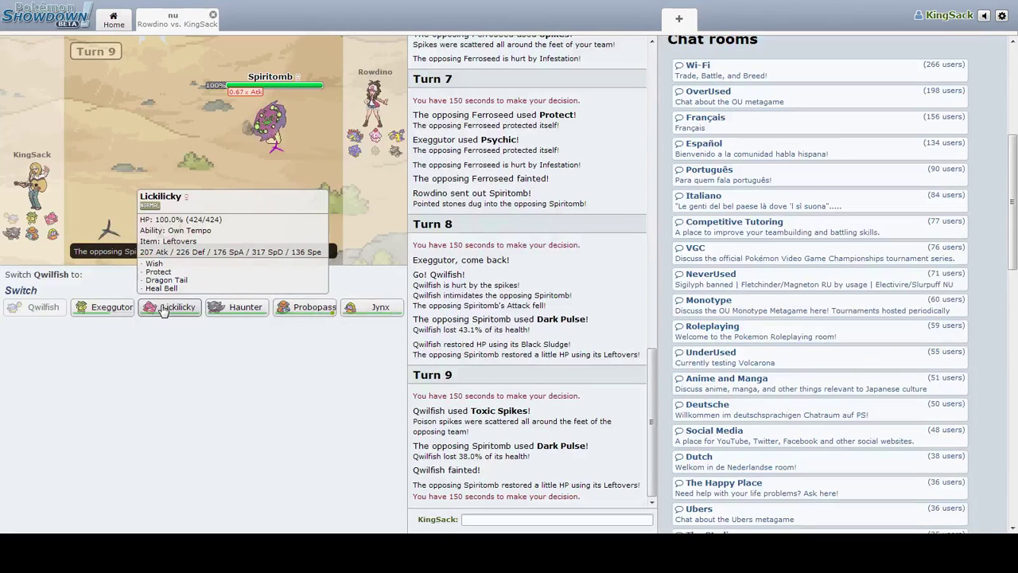
pyautogui.click(163, 310)
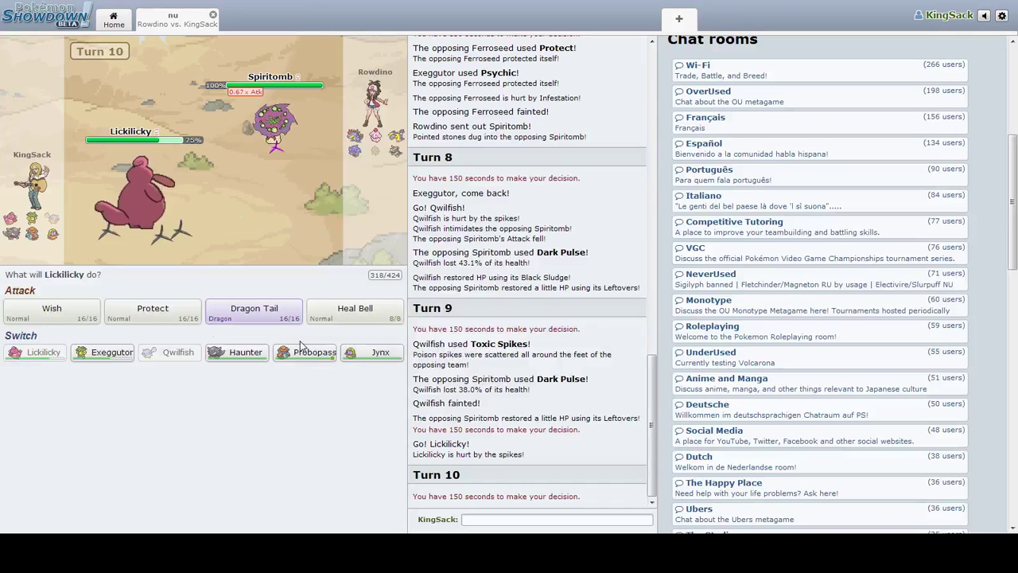
# - Dragon Tail Spiritomb, switch to Jynx, and attack twice, finishing with Energy Ball
pyautogui.click(254, 311)
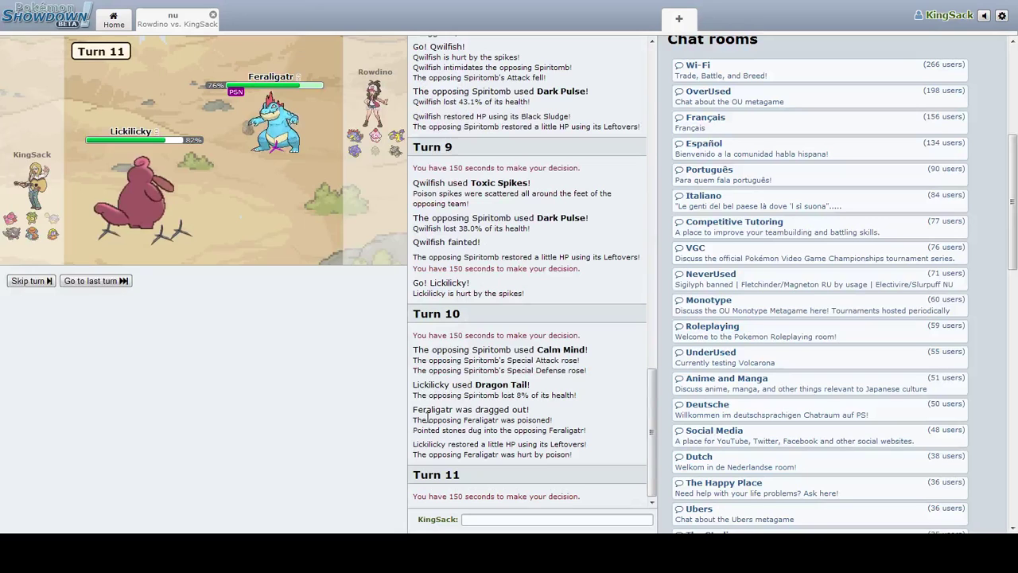
pyautogui.click(310, 353)
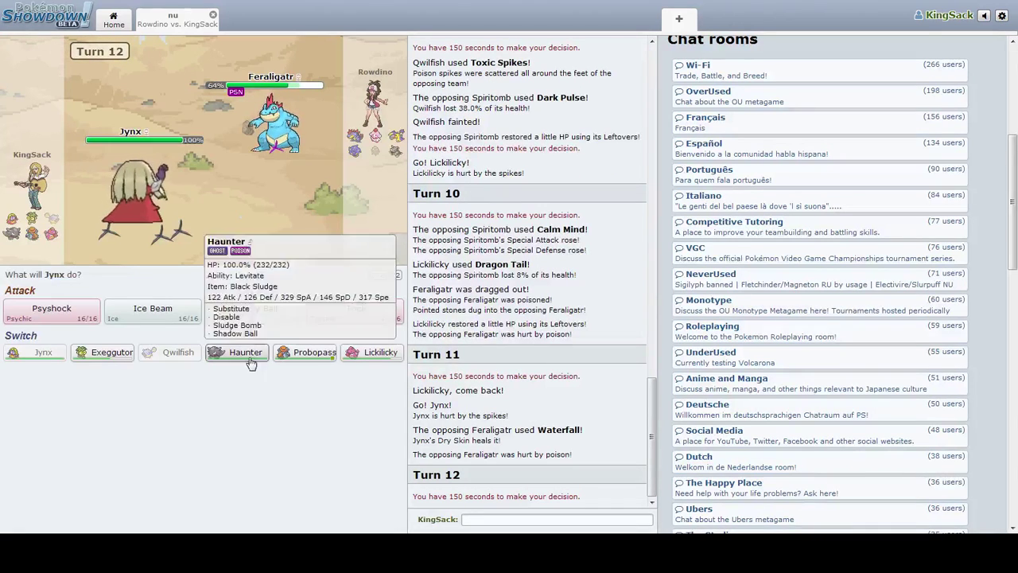
pyautogui.click(261, 310)
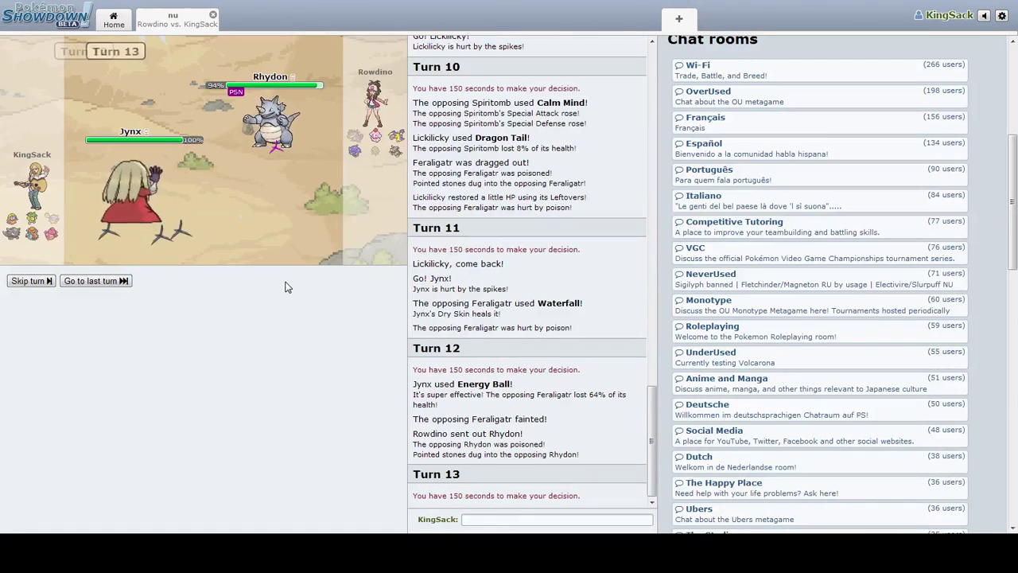
pyautogui.click(266, 248)
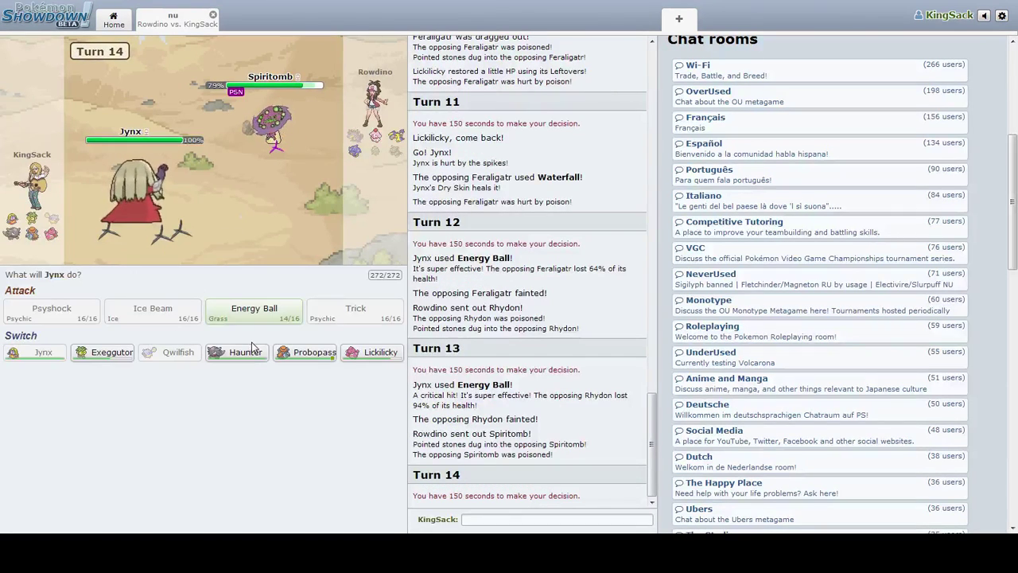
pyautogui.moveTo(237, 353)
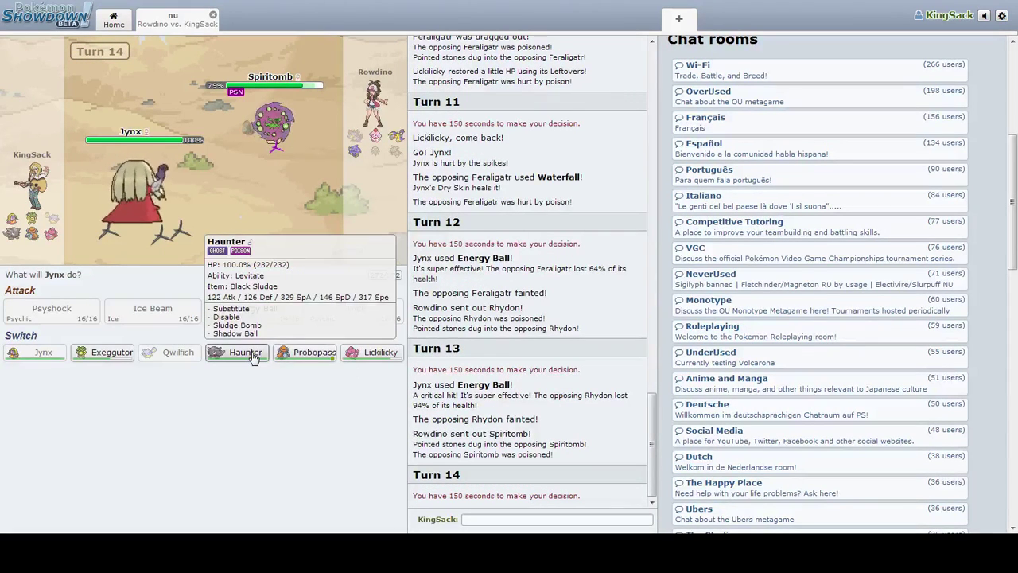
# - Switch Jynx to Lickilicky, then use Wish followed by Dragon Tail
pyautogui.click(373, 353)
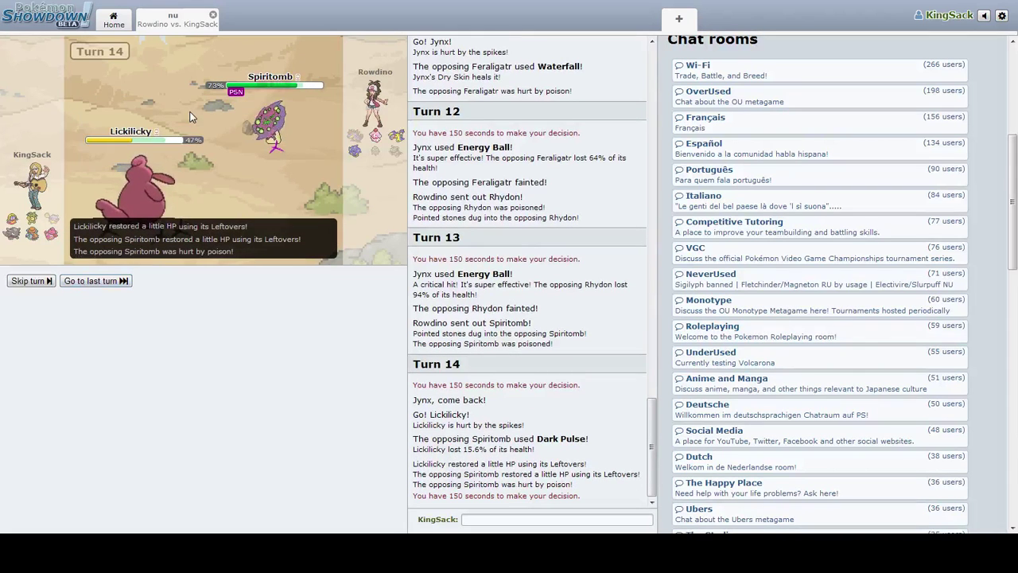
pyautogui.click(40, 306)
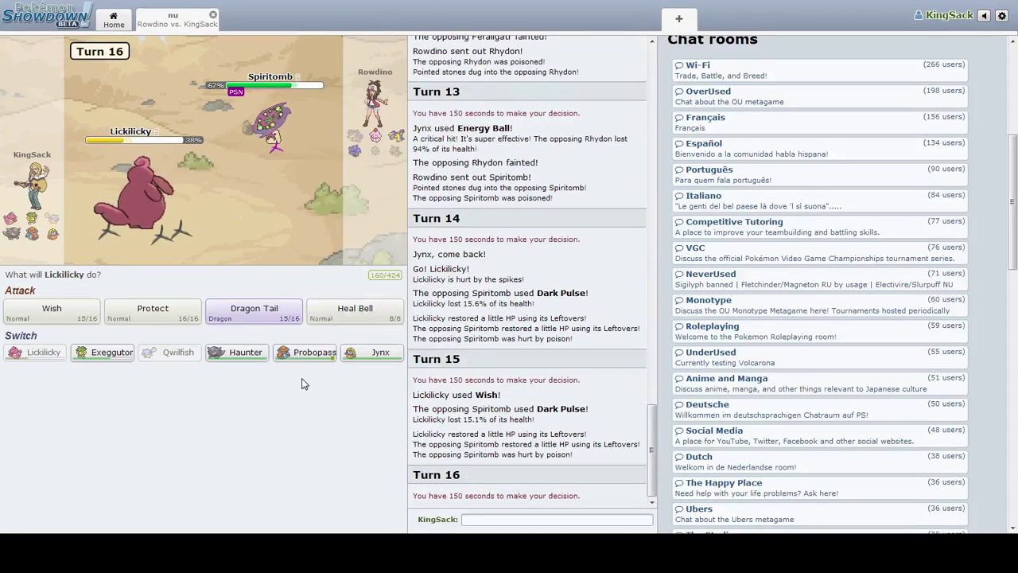
pyautogui.click(253, 312)
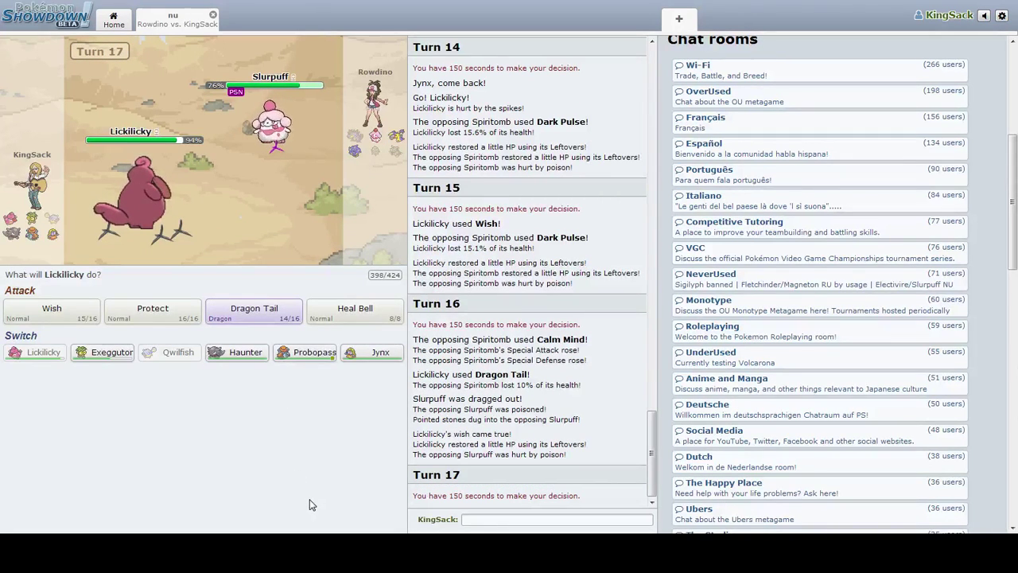
# - Have Lickilicky use Dragon Tail and Protect, then switch to Probopass
pyautogui.click(254, 312)
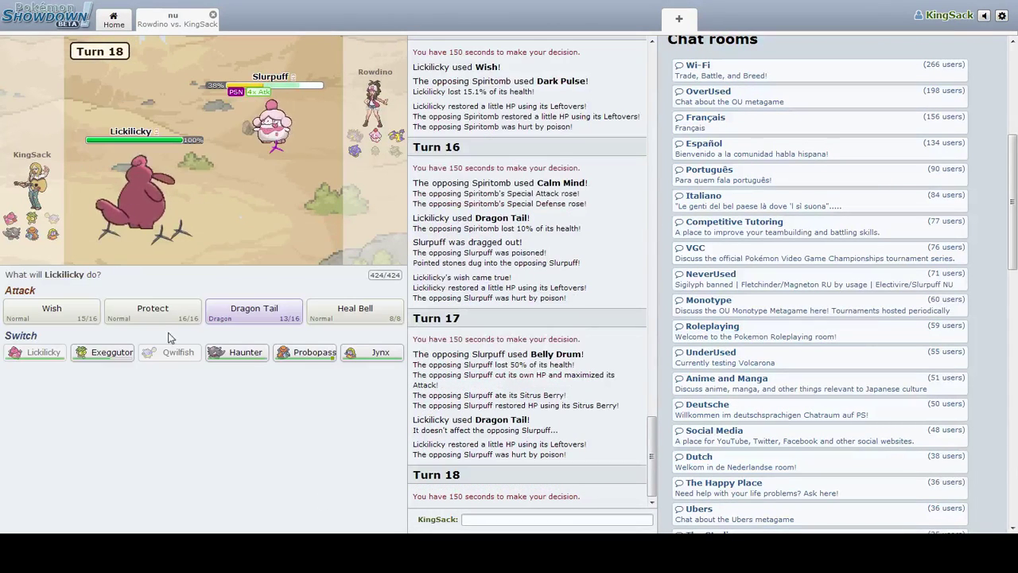
pyautogui.click(141, 303)
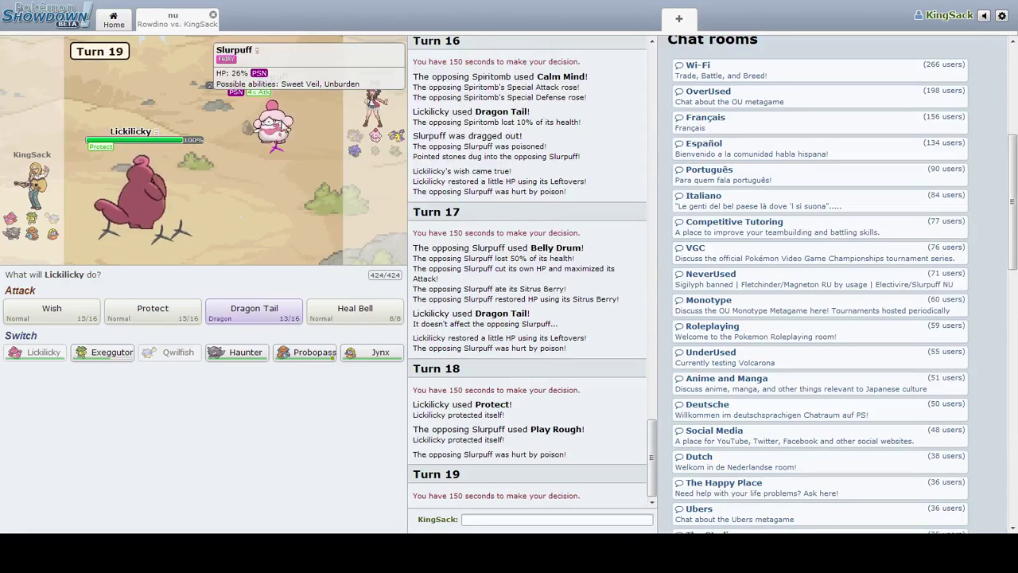
pyautogui.click(273, 358)
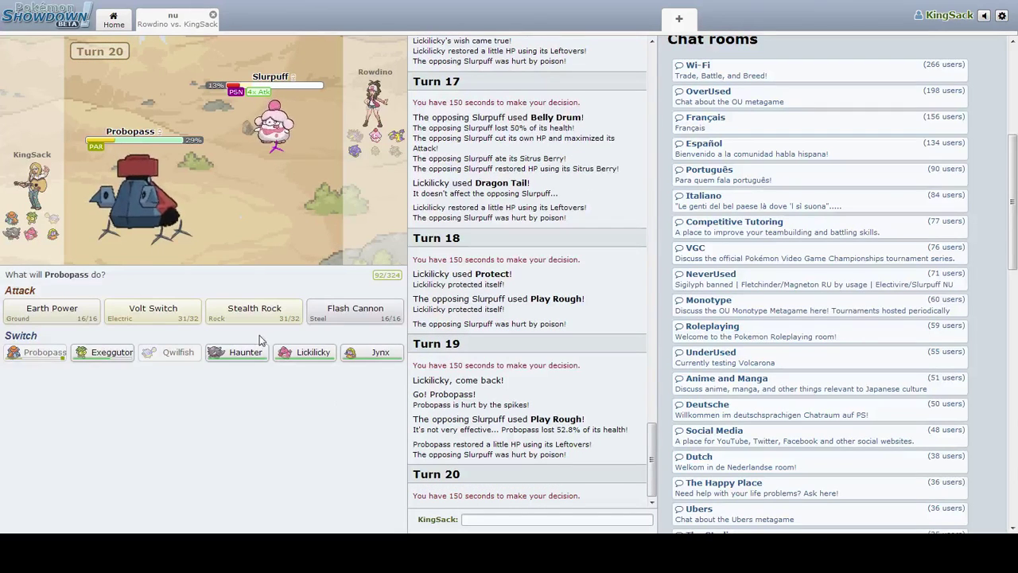
# - Volt Switch with Probopass, bring Lickilicky back after it faints, then Protect
pyautogui.click(159, 310)
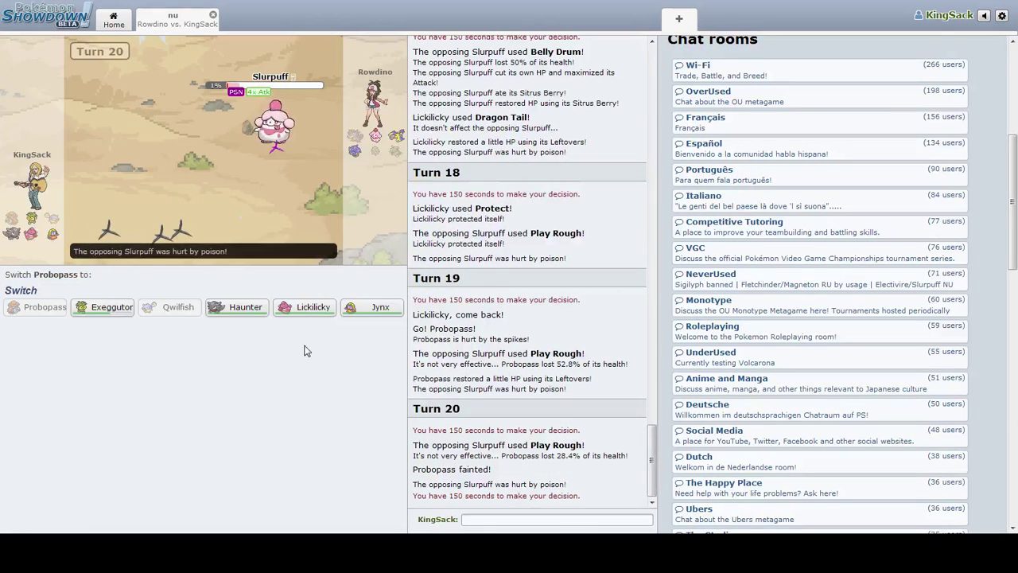
pyautogui.click(307, 311)
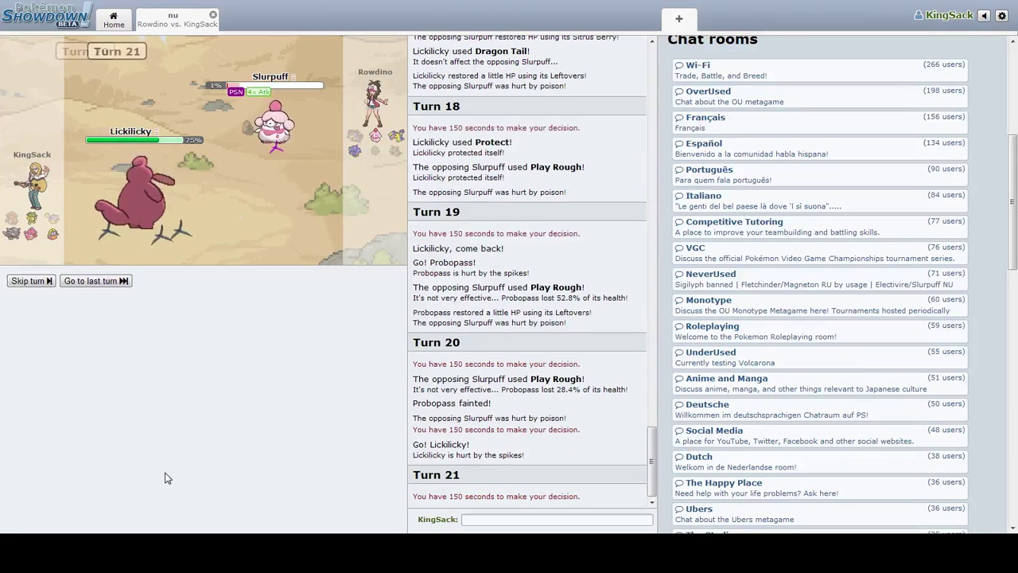
pyautogui.click(169, 318)
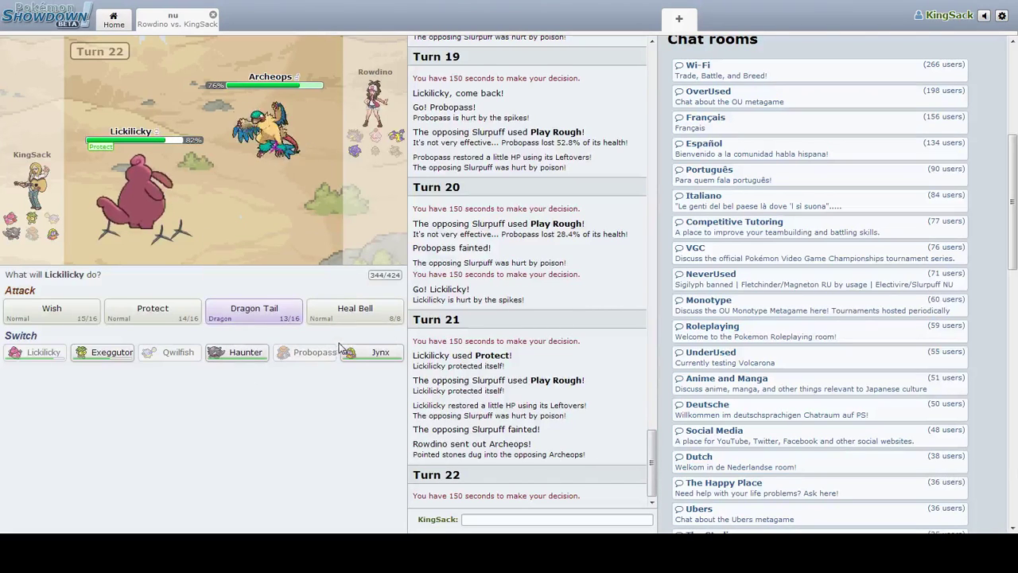
pyautogui.moveTo(239, 352)
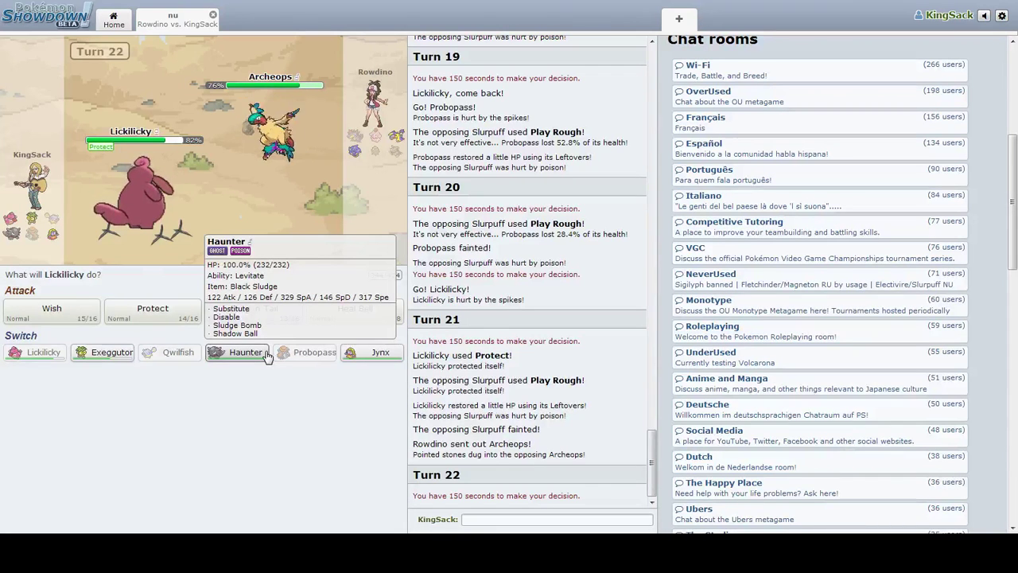
# - Switch to Haunter, send Jynx after it faints, then Ice Beam Archeops
pyautogui.click(268, 355)
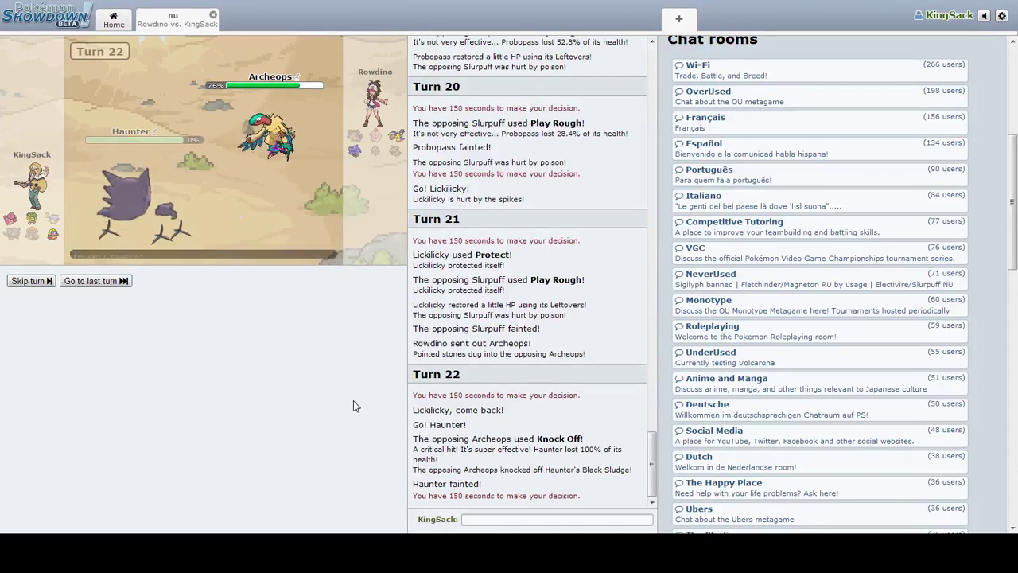
pyautogui.click(371, 304)
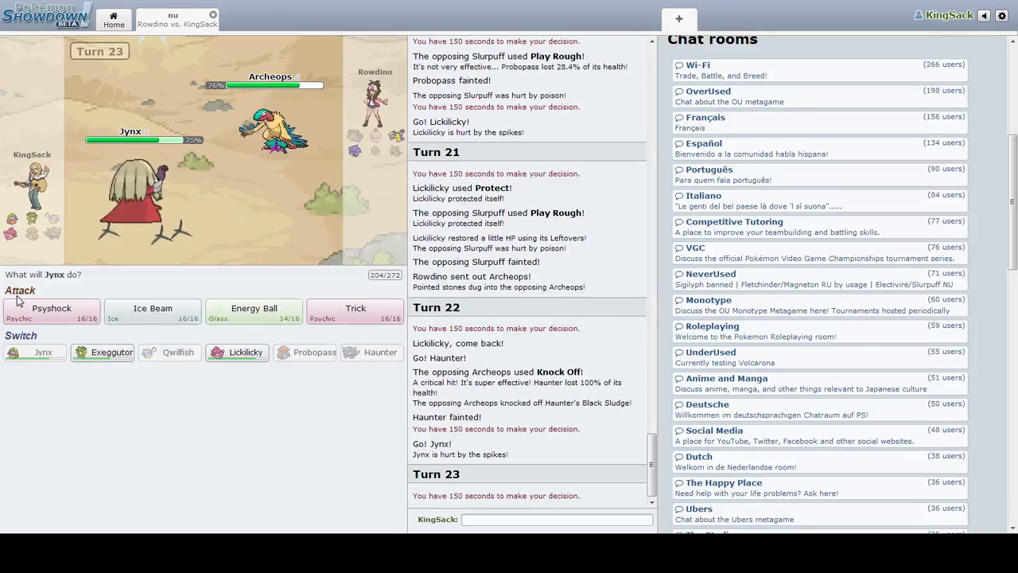
pyautogui.moveTo(52, 312)
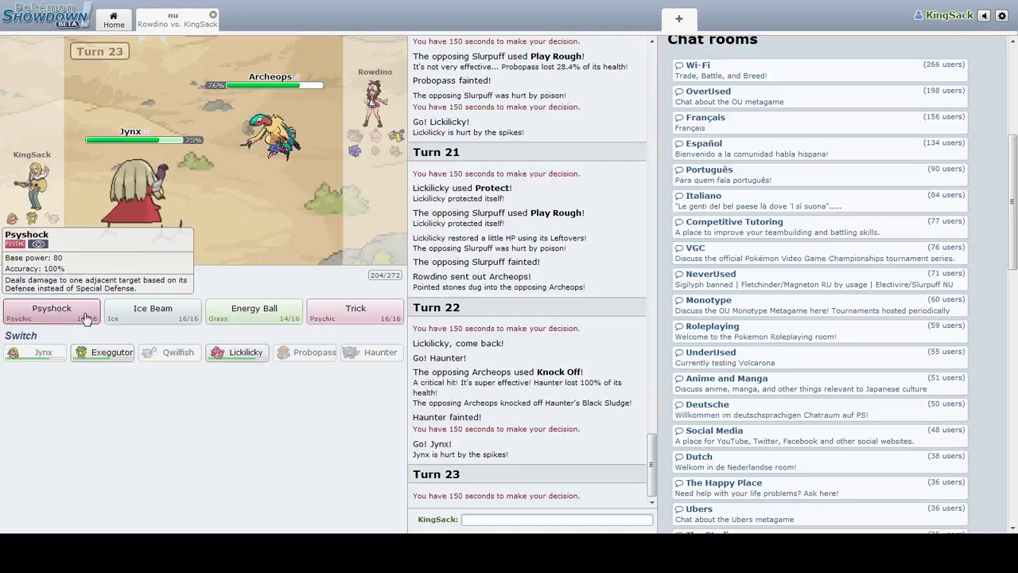
pyautogui.click(144, 312)
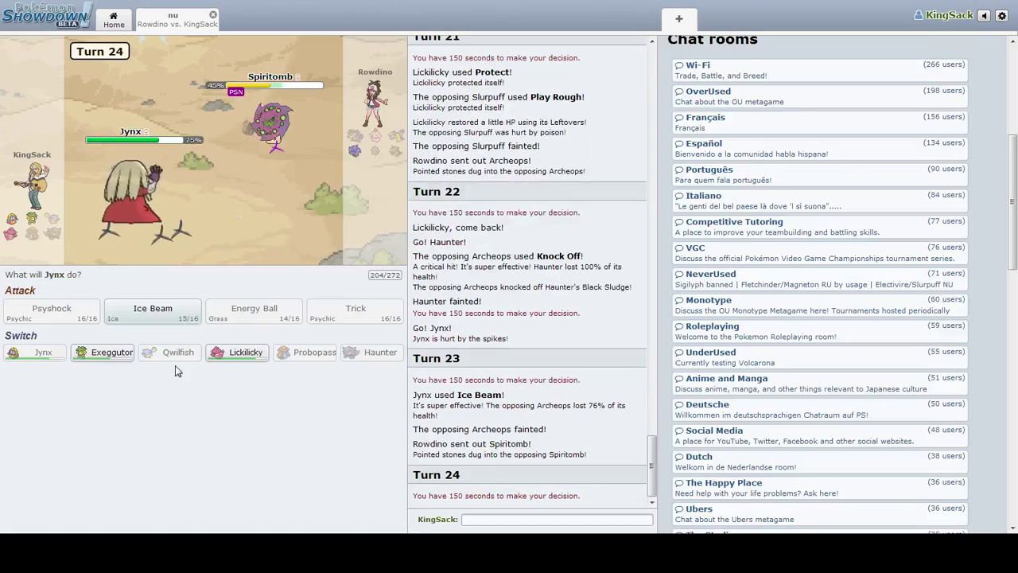
# - Knock out Spiritomb with Jynx's Ice Beam on Turn 24, then send 'gg' in chat
pyautogui.click(152, 313)
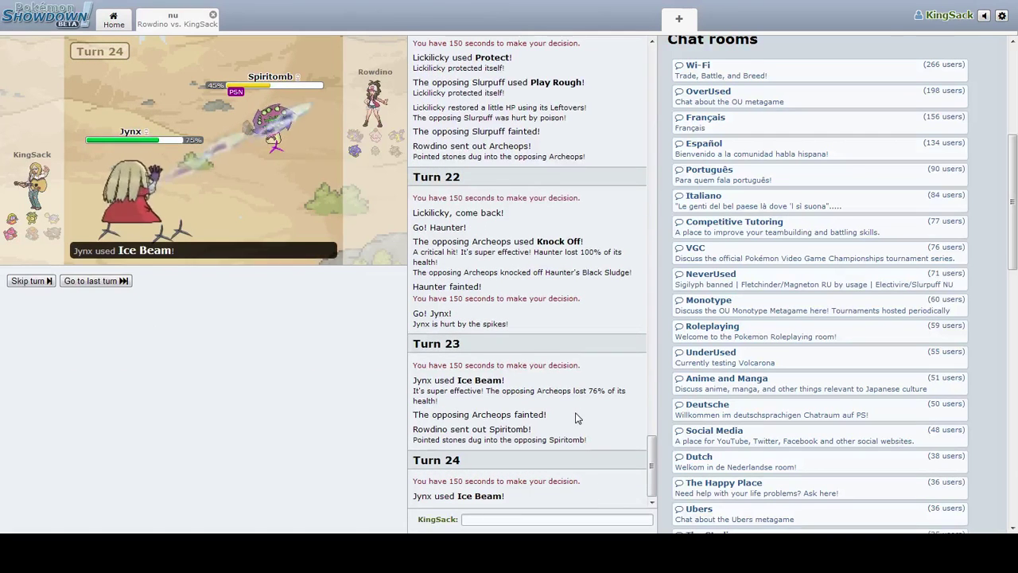
pyautogui.write('gg')
pyautogui.press('Return')
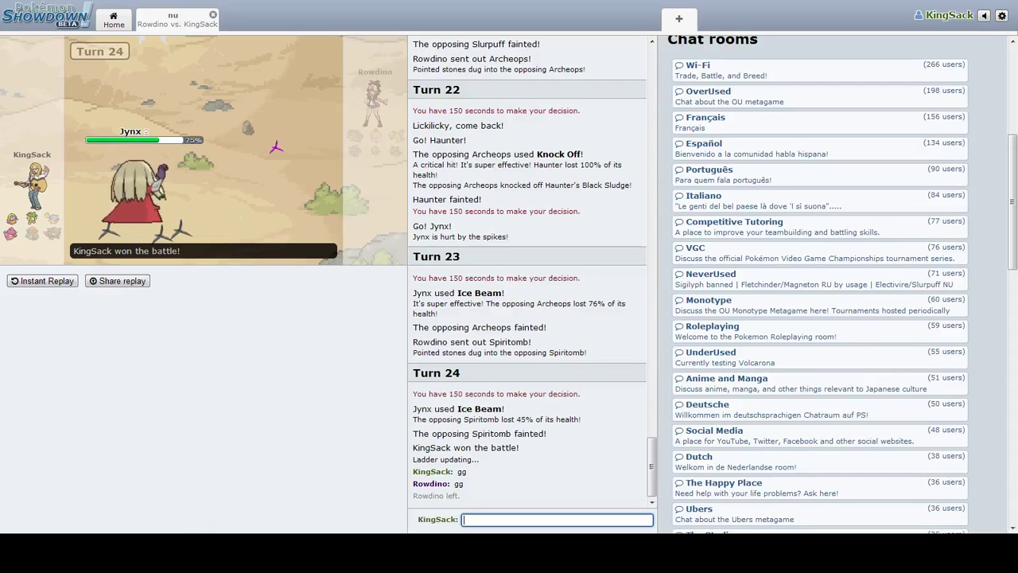
pyautogui.click(820, 462)
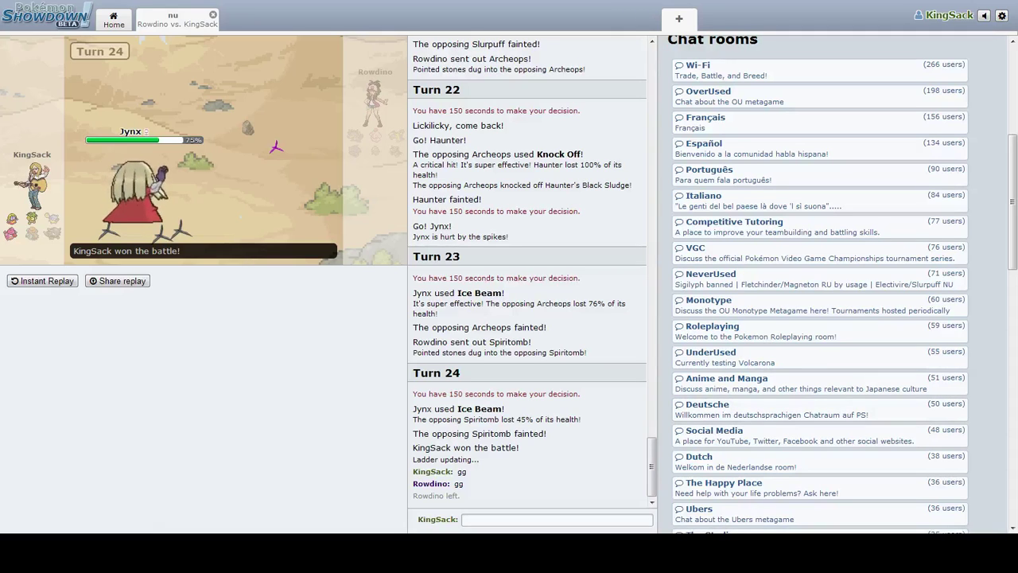